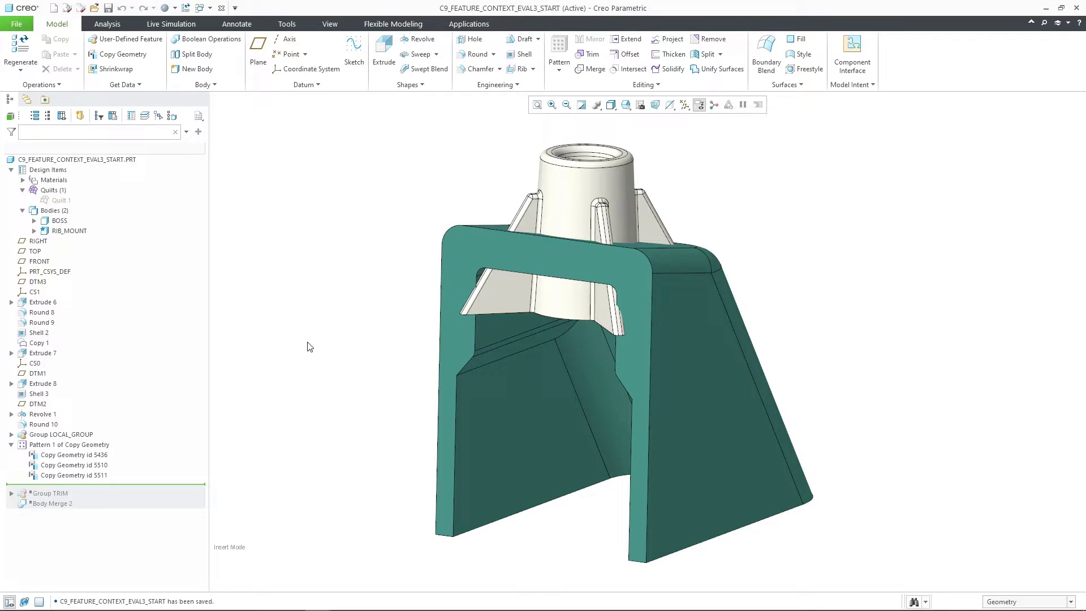
# Step: Zoom in on the top of the boss and its ribs
pyautogui.scroll(3, 310, 346)
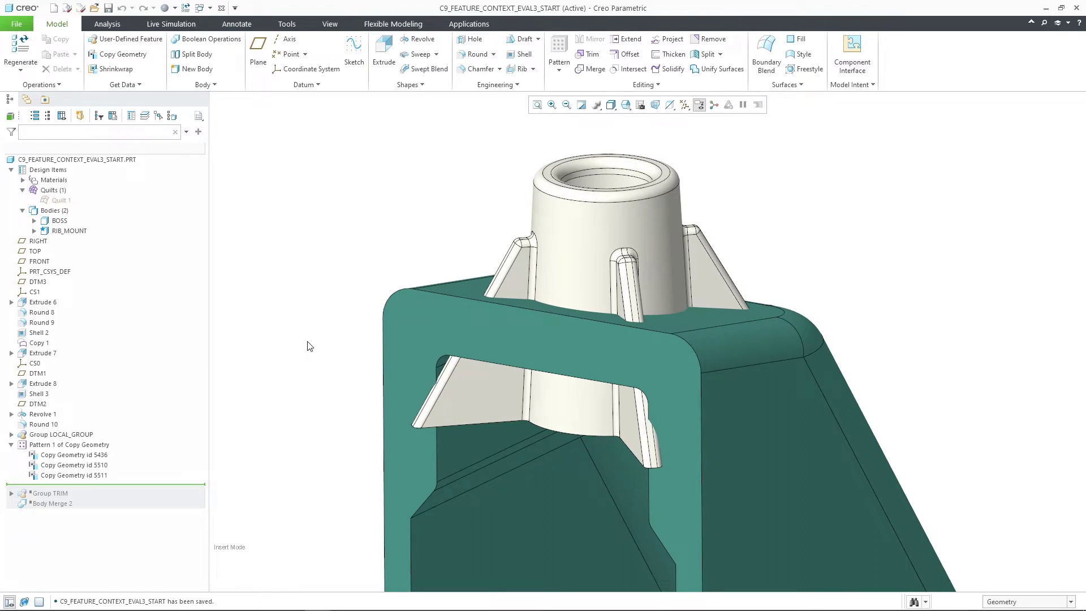
# Step: Split the model tree into two panes and trace the boss rim round to Round 10 in RIB_MOUNT
pyautogui.click(661, 191)
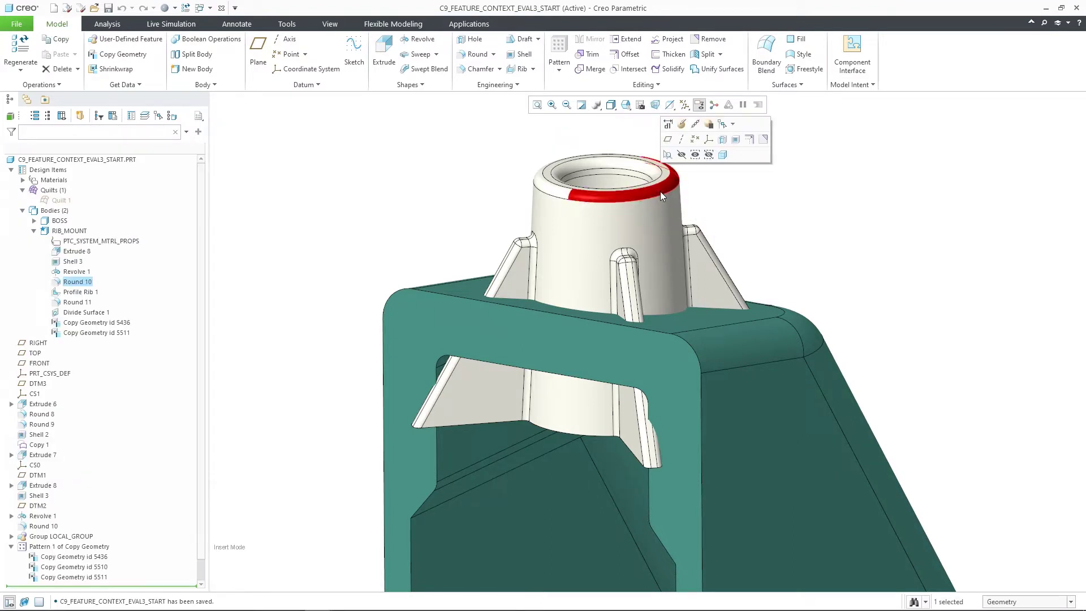
pyautogui.click(130, 119)
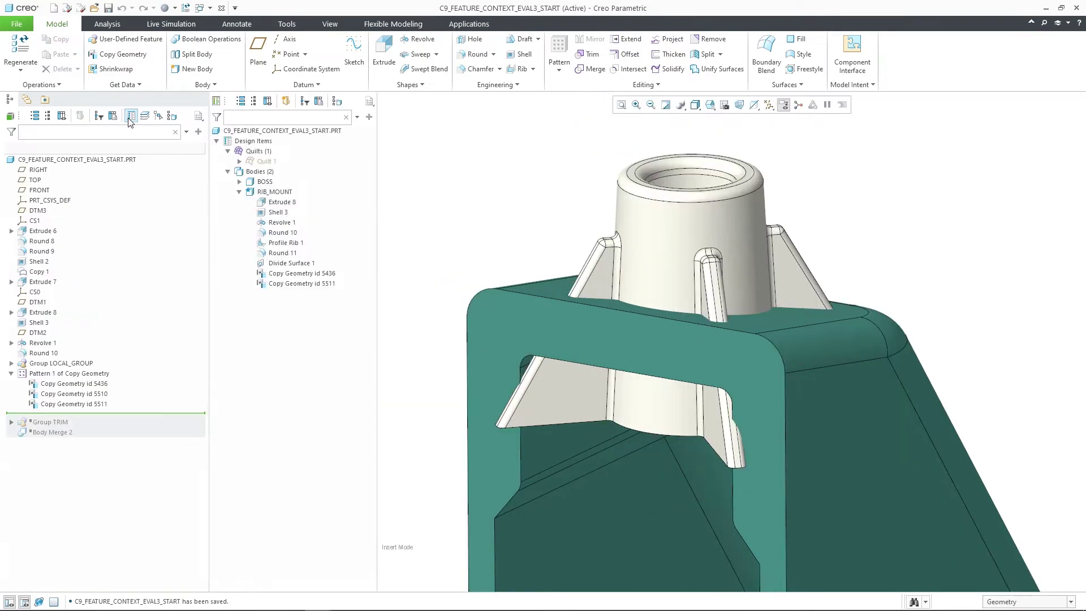
pyautogui.click(755, 185)
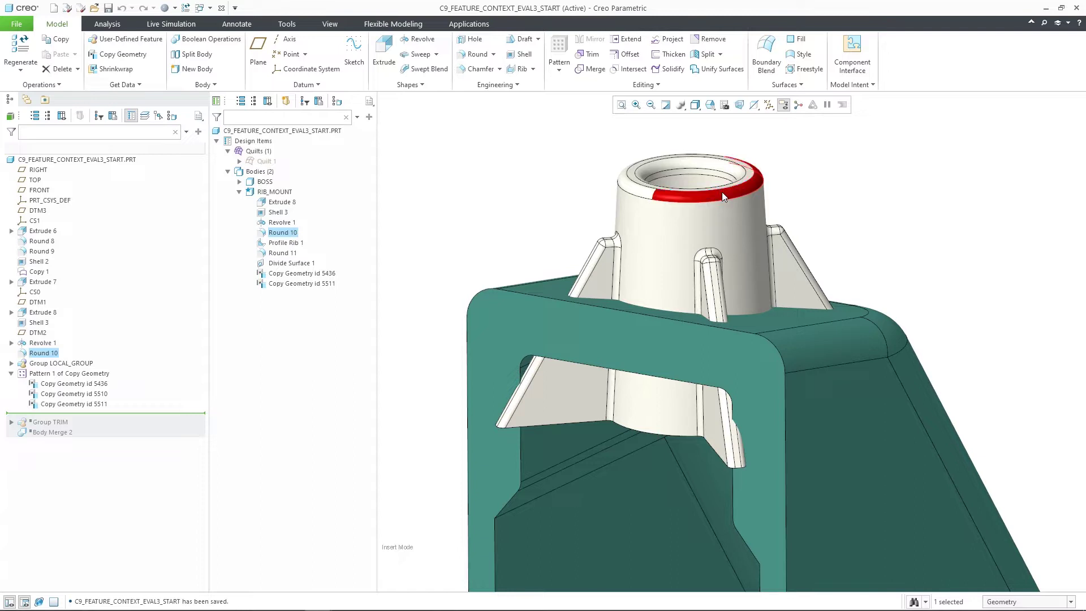
pyautogui.moveTo(722, 192)
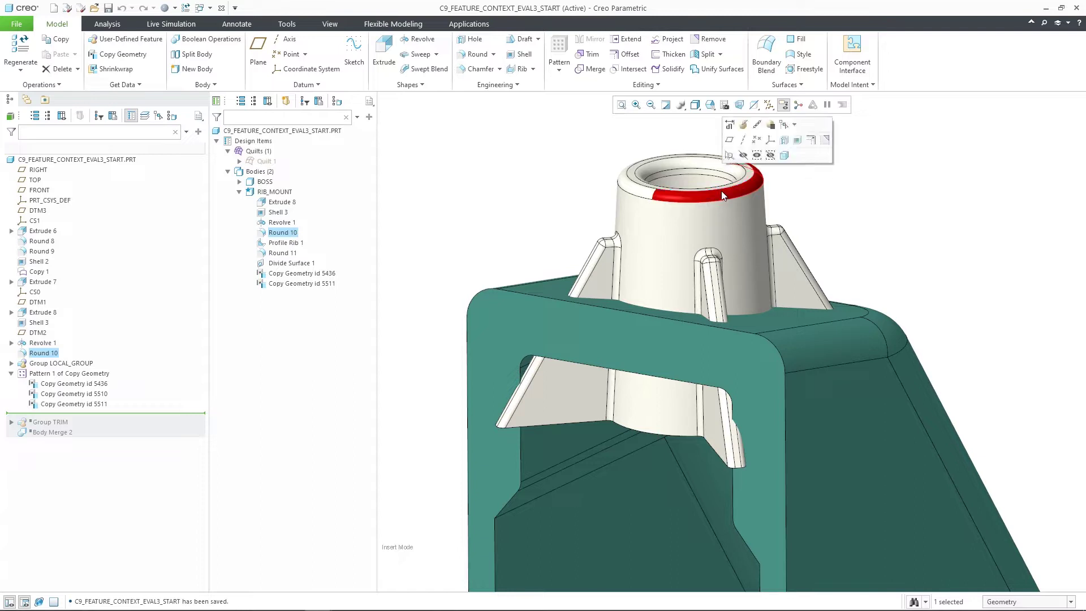
pyautogui.click(747, 129)
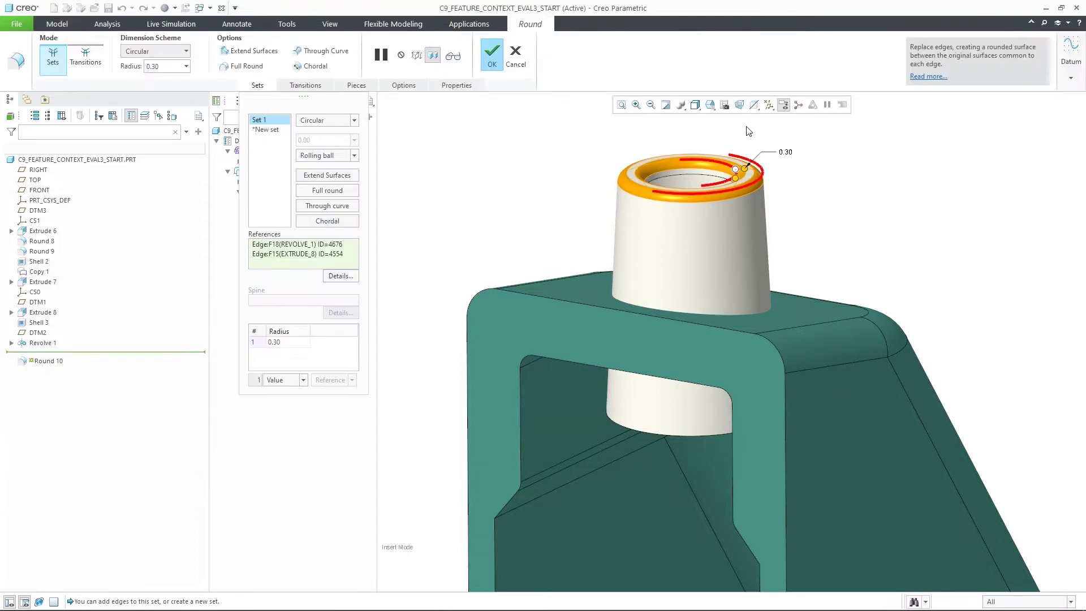
pyautogui.moveTo(56, 352); pyautogui.dragTo(55, 362)
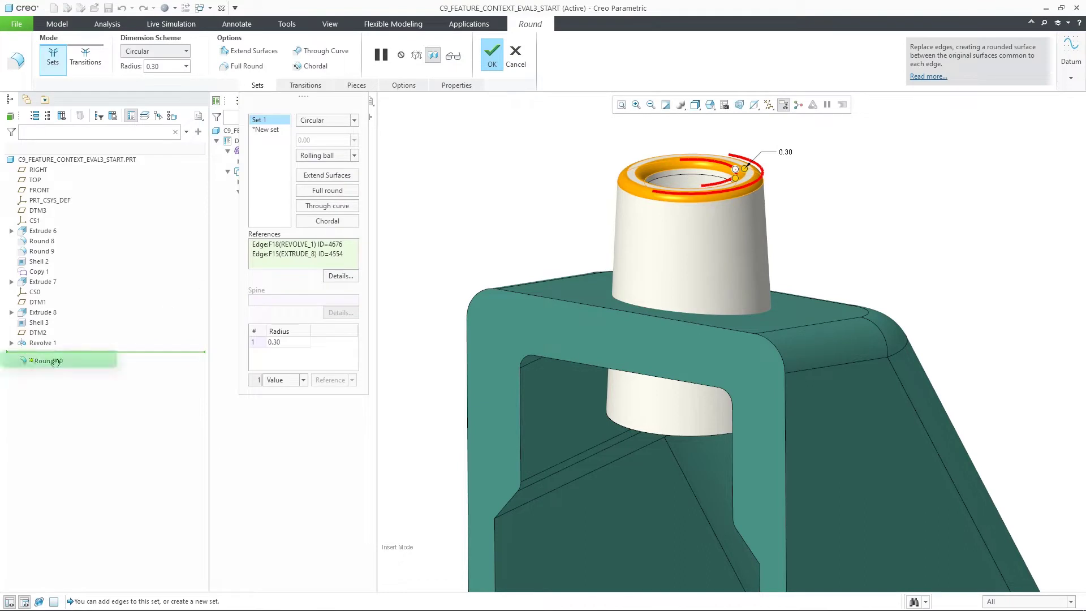
pyautogui.click(511, 64)
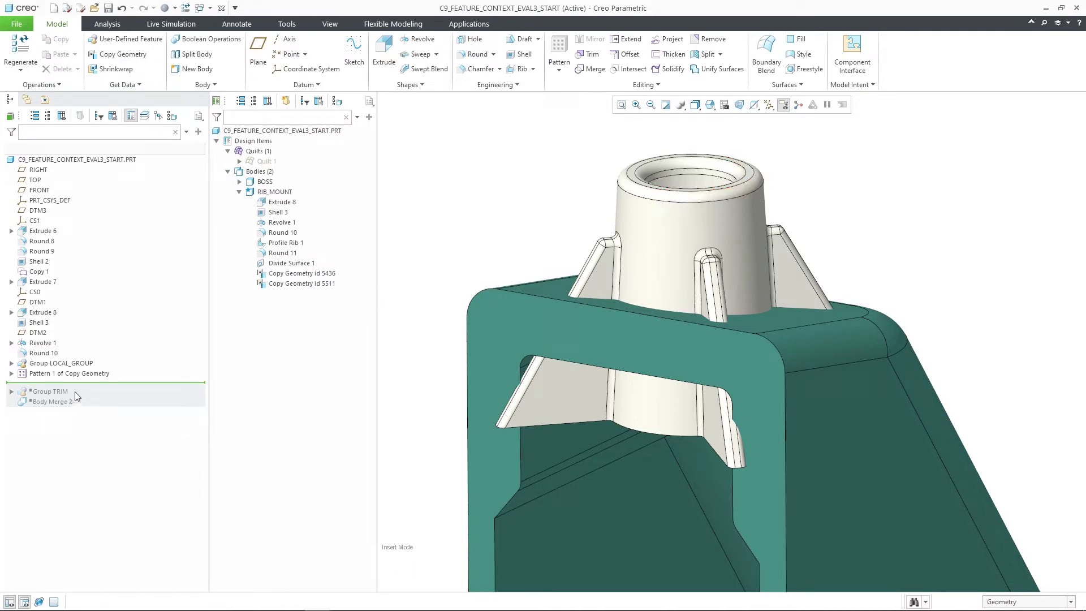
# Step: Move Insert Here below Body Merge 2 so Group TRIM and Body Merge 2 regenerate
pyautogui.moveTo(88, 389); pyautogui.dragTo(86, 405)
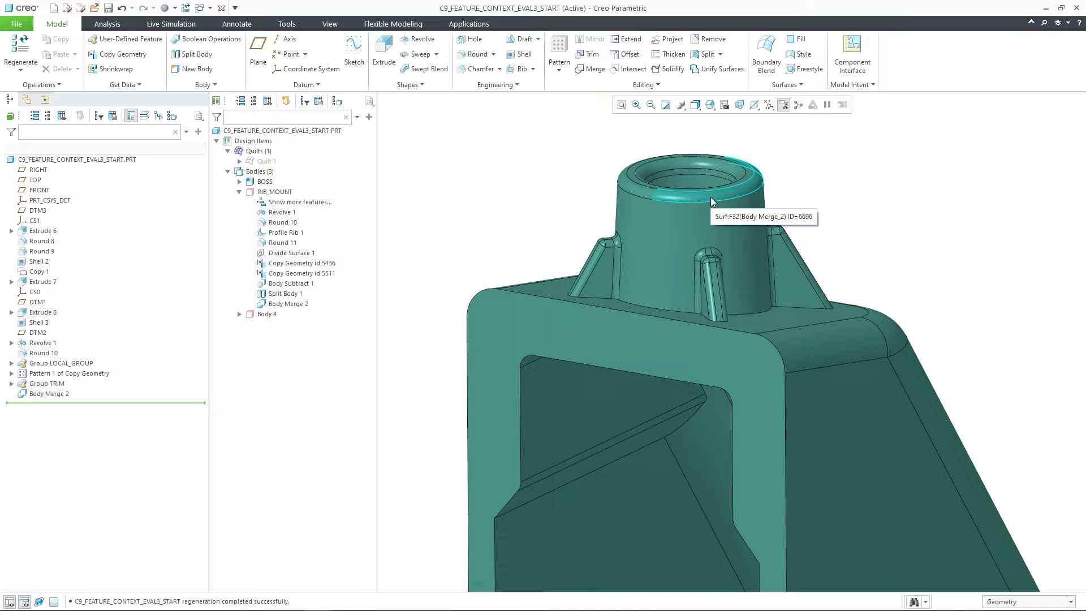
pyautogui.click(711, 197)
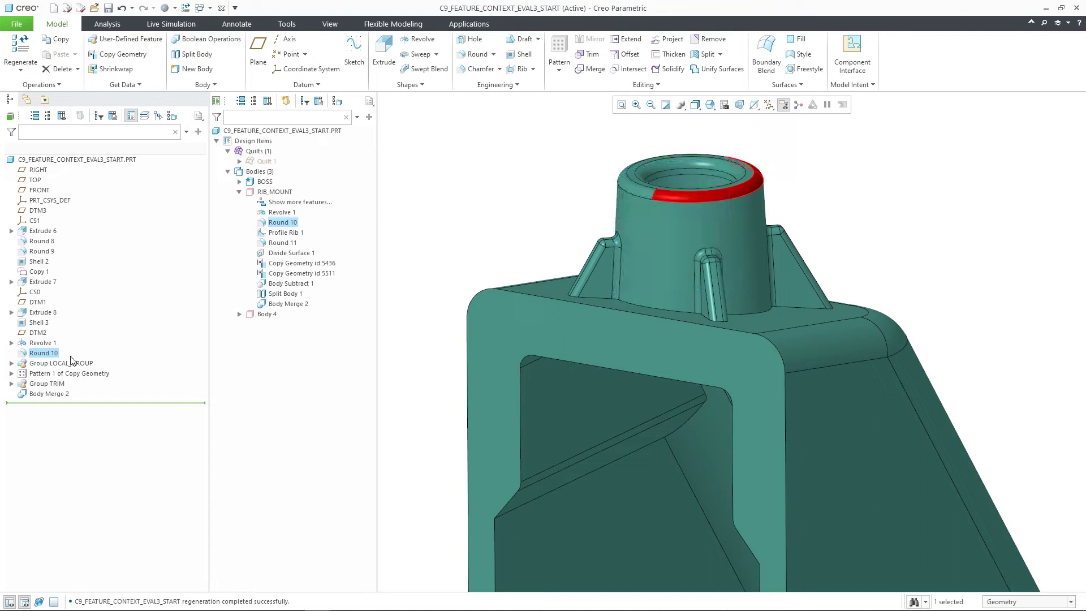
pyautogui.click(724, 193)
pyautogui.click(747, 135)
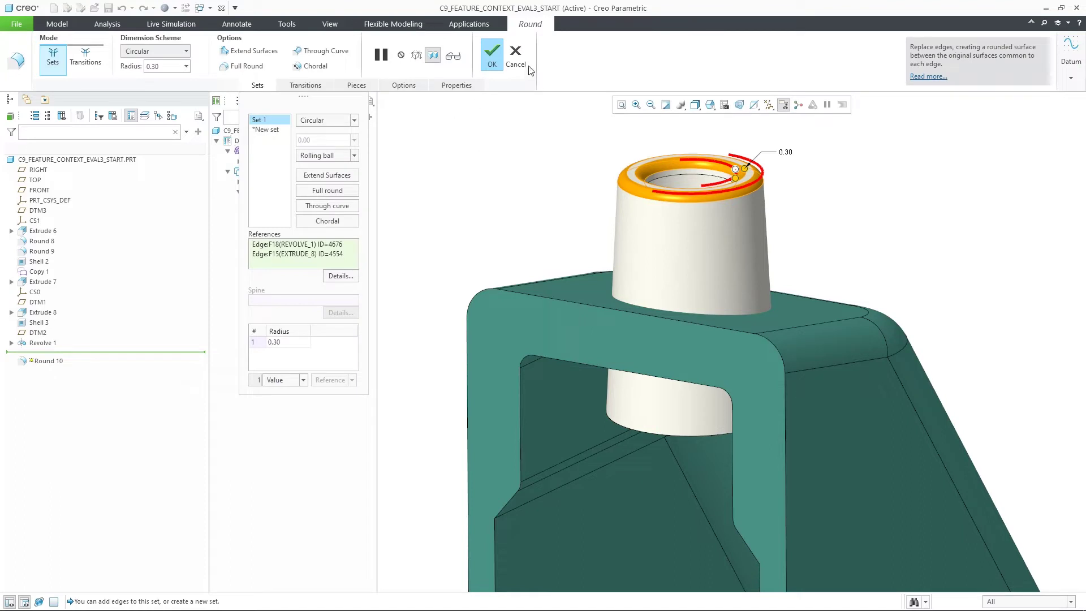
pyautogui.click(517, 60)
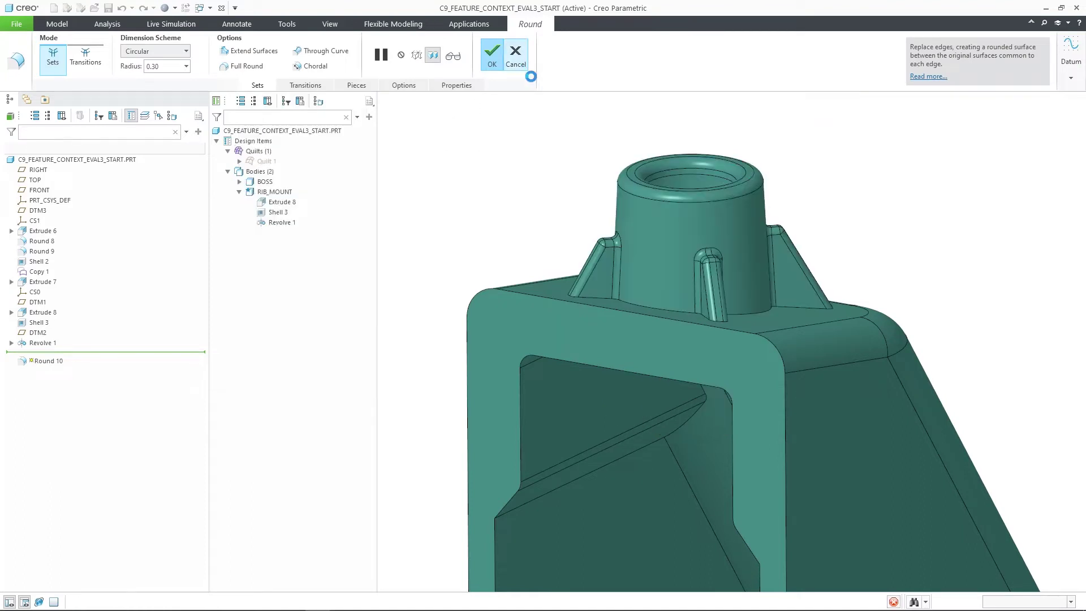
pyautogui.rightClick(701, 199)
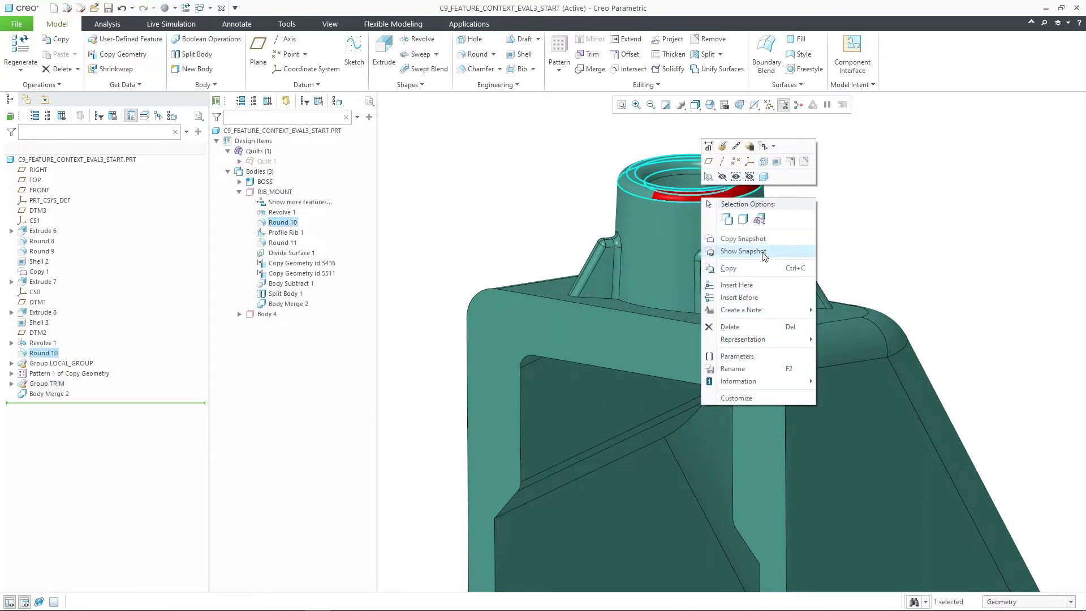
pyautogui.click(764, 256)
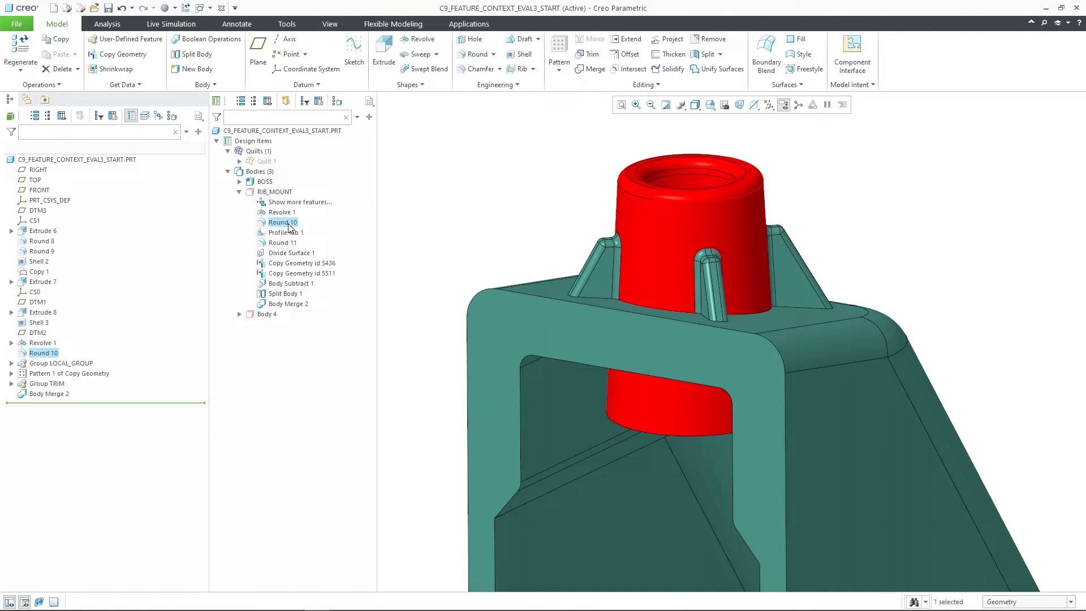
pyautogui.click(482, 228)
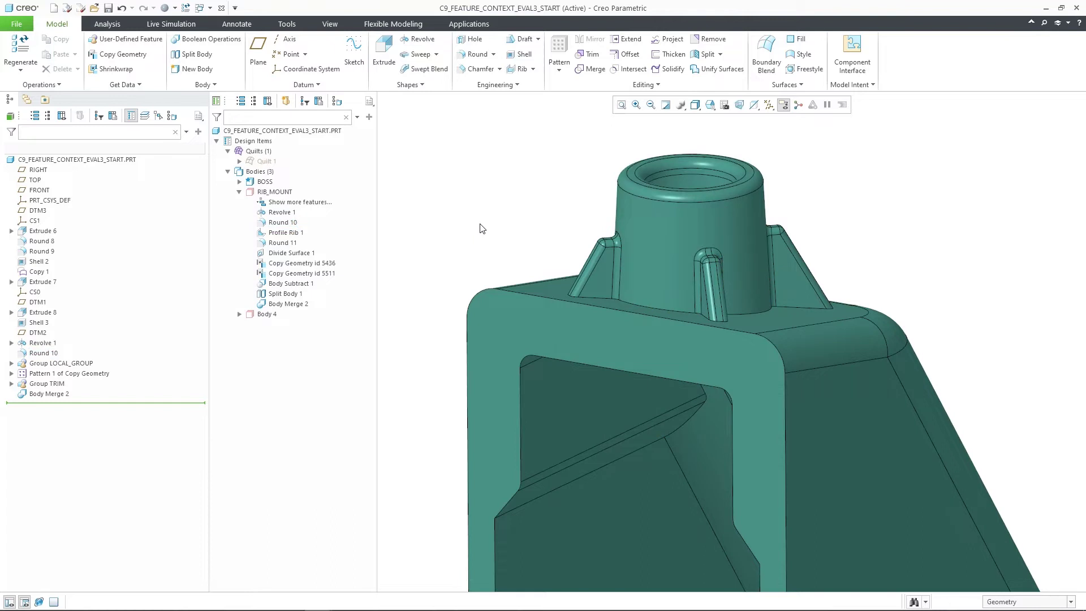
pyautogui.press('alt')
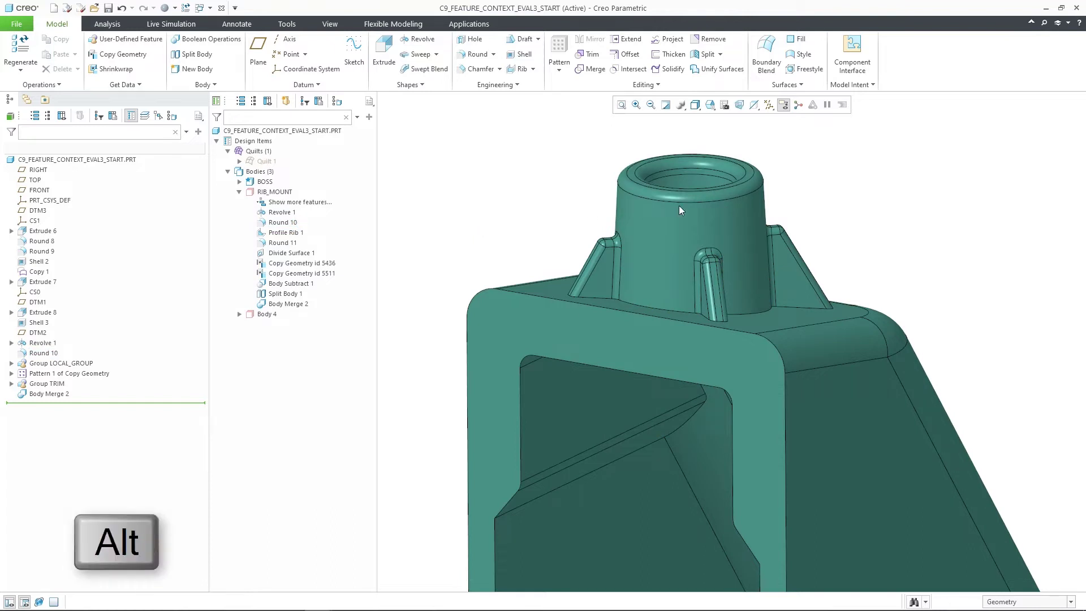
# Step: Alt-select the boss to pick Body Merge 2, revealing it under the BOSS body
pyautogui.keyDown('alt'); pyautogui.click(736, 195); pyautogui.keyUp('alt')
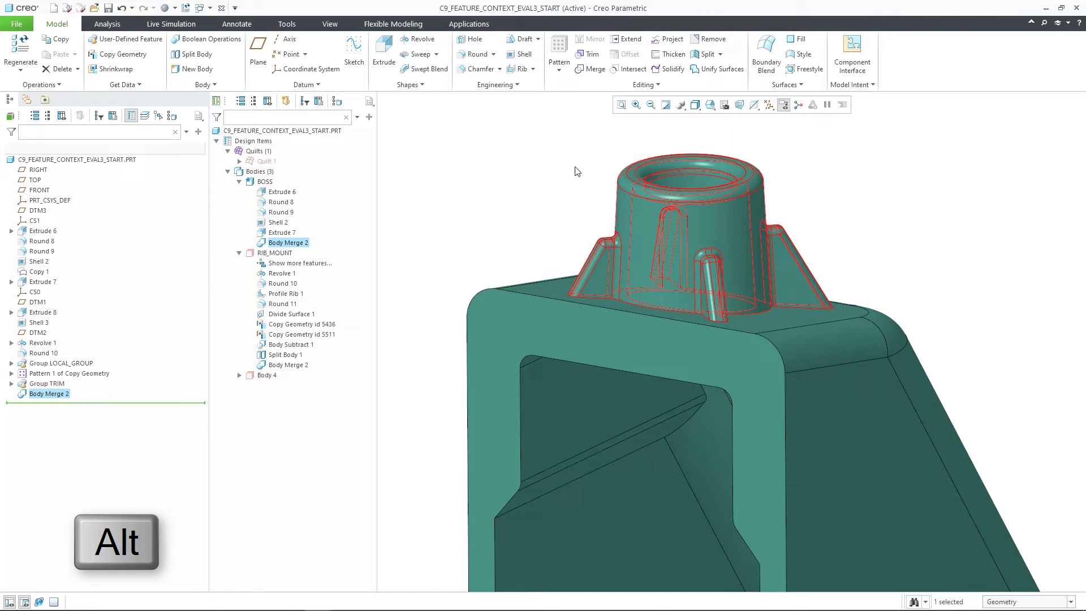
pyautogui.keyDown('alt'); pyautogui.click(630, 190); pyautogui.keyUp('alt')
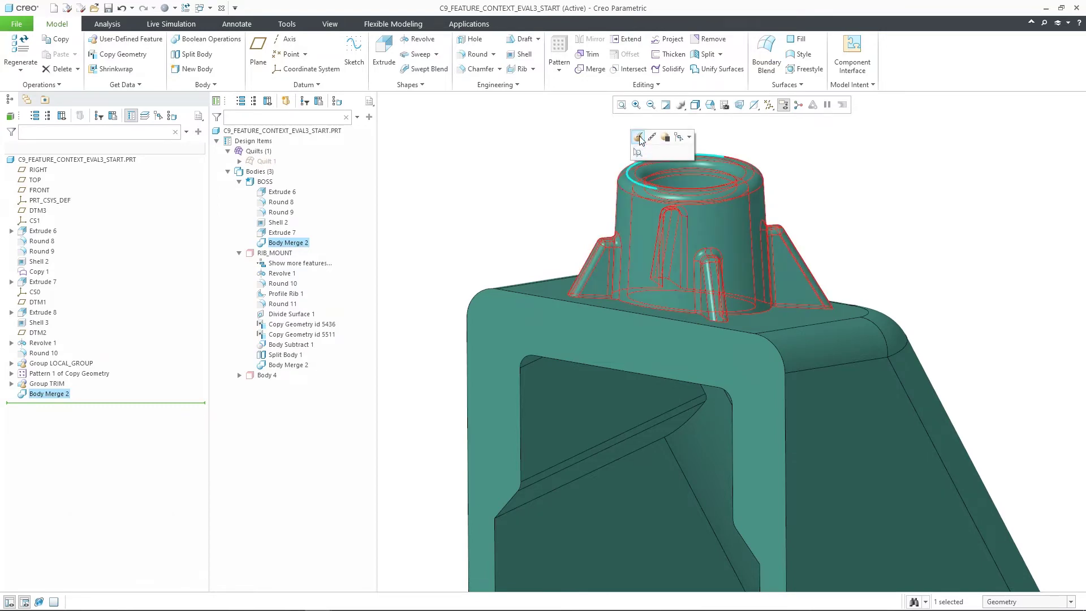
# Step: Review Body Merge 2's Merge definition, BOSS modified by RIB_MOUNT, and close it
pyautogui.click(639, 138)
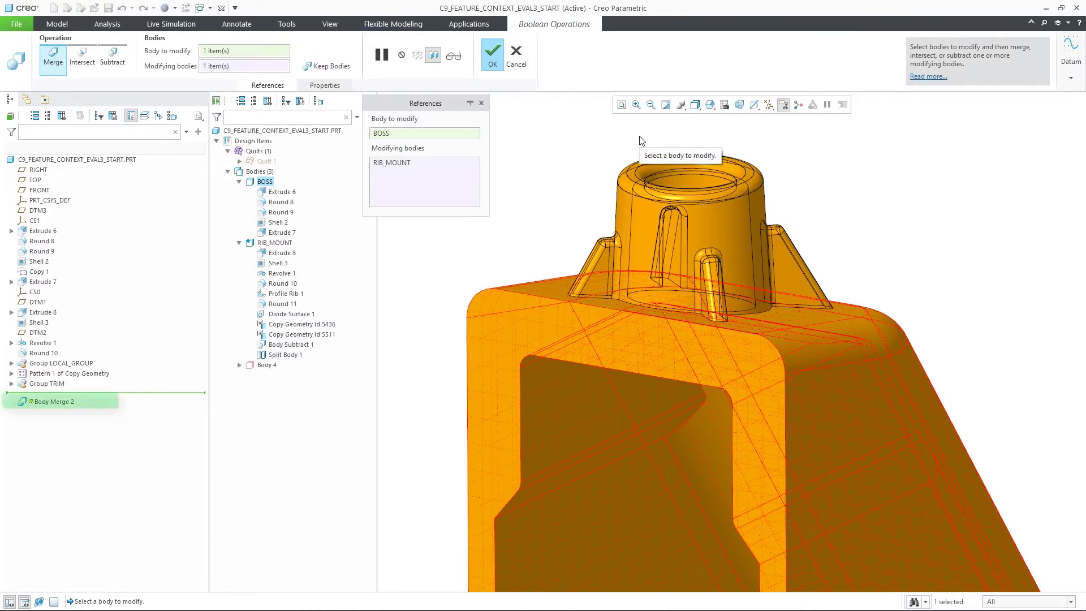
pyautogui.middleClick(536, 164)
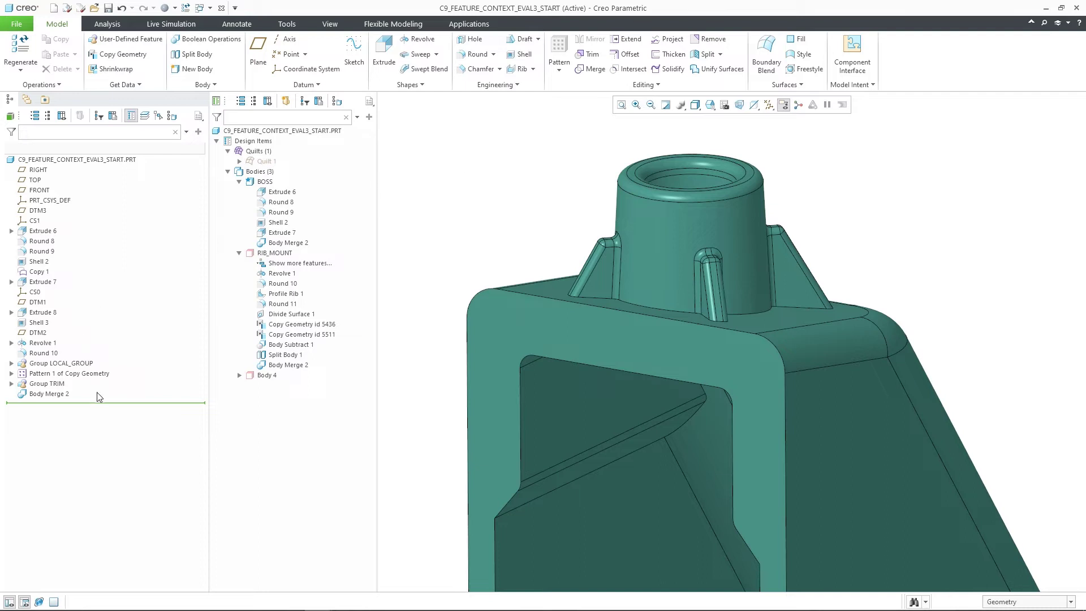
# Step: Roll back above Body Merge 2, then show Quilt 1 and hide it again
pyautogui.moveTo(103, 406); pyautogui.dragTo(95, 390)
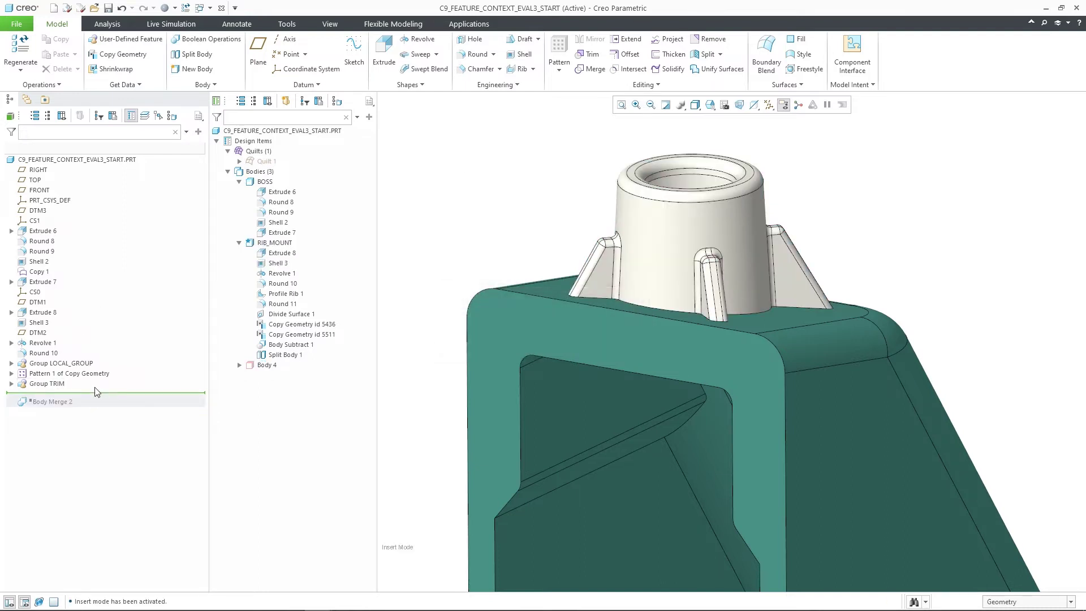
pyautogui.click(265, 161)
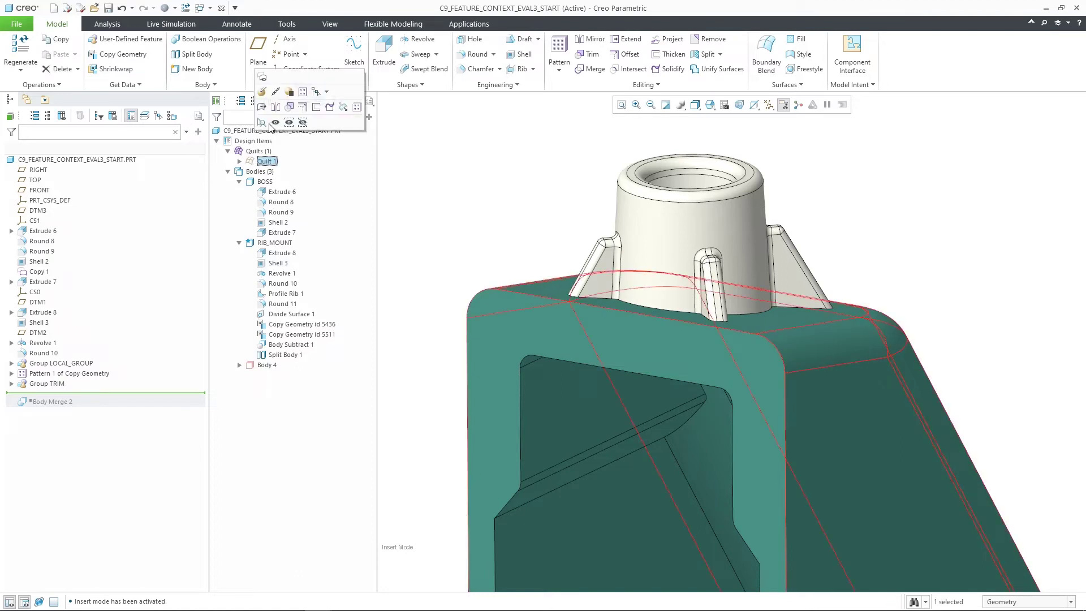
pyautogui.click(273, 124)
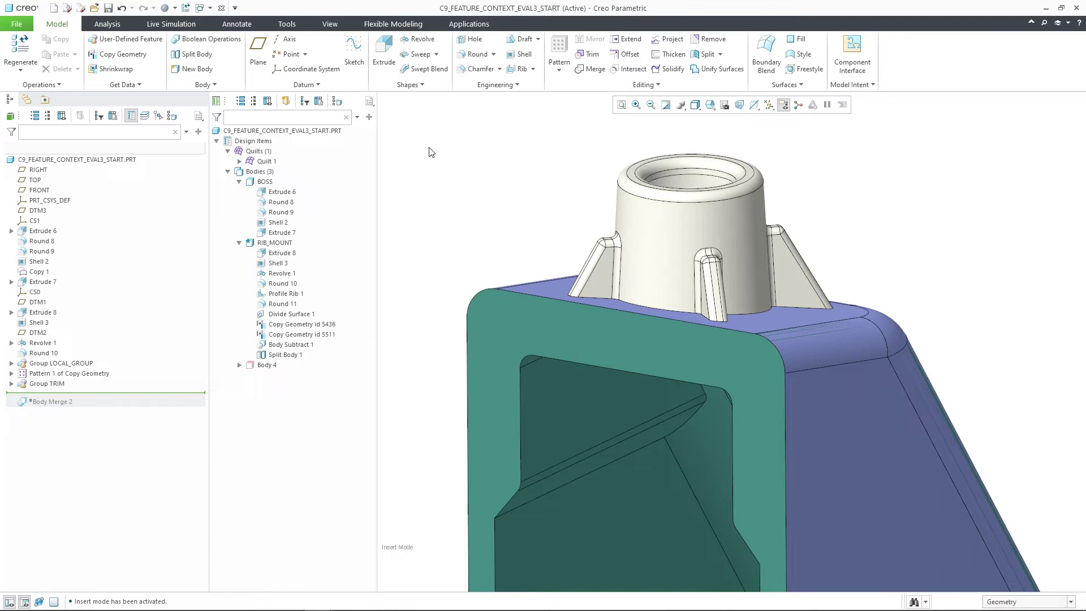
pyautogui.click(555, 287)
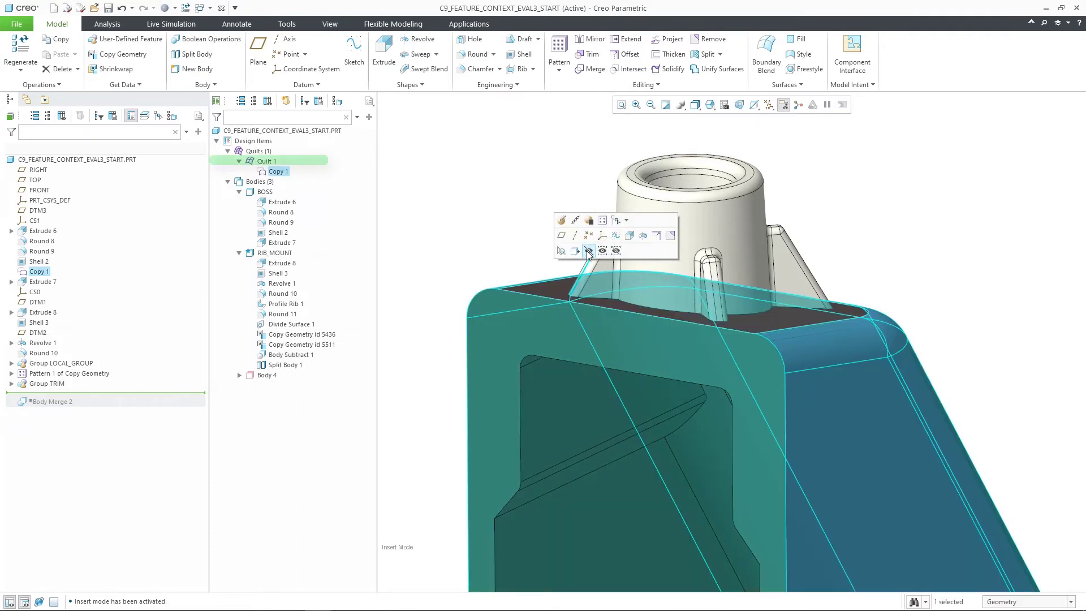
pyautogui.click(588, 251)
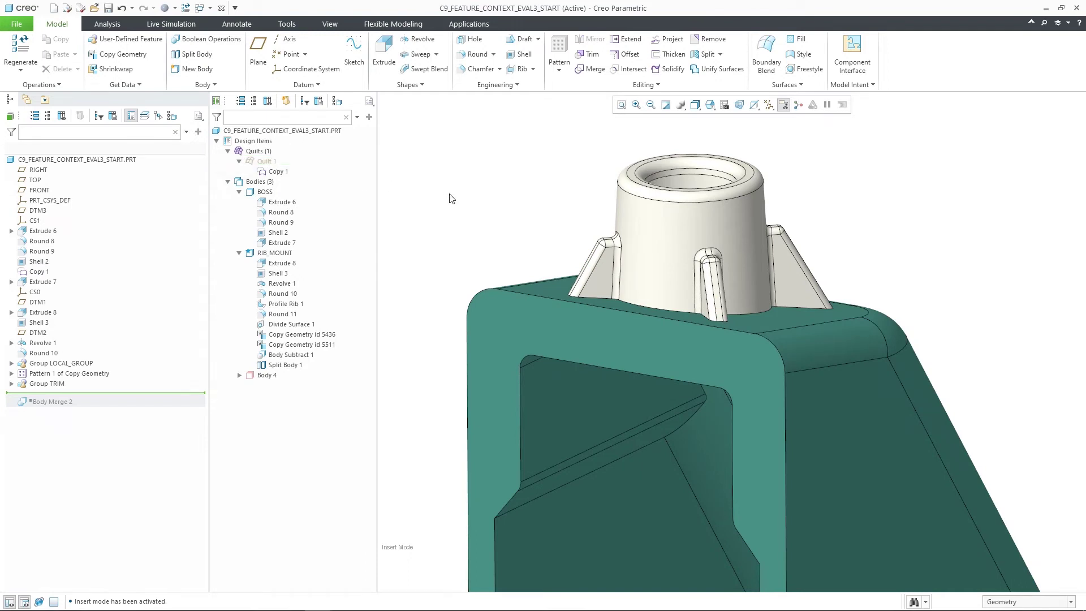
# Step: Hide the RIB_MOUNT body via Round 10, then show all bodies and the quilts again
pyautogui.click(709, 200)
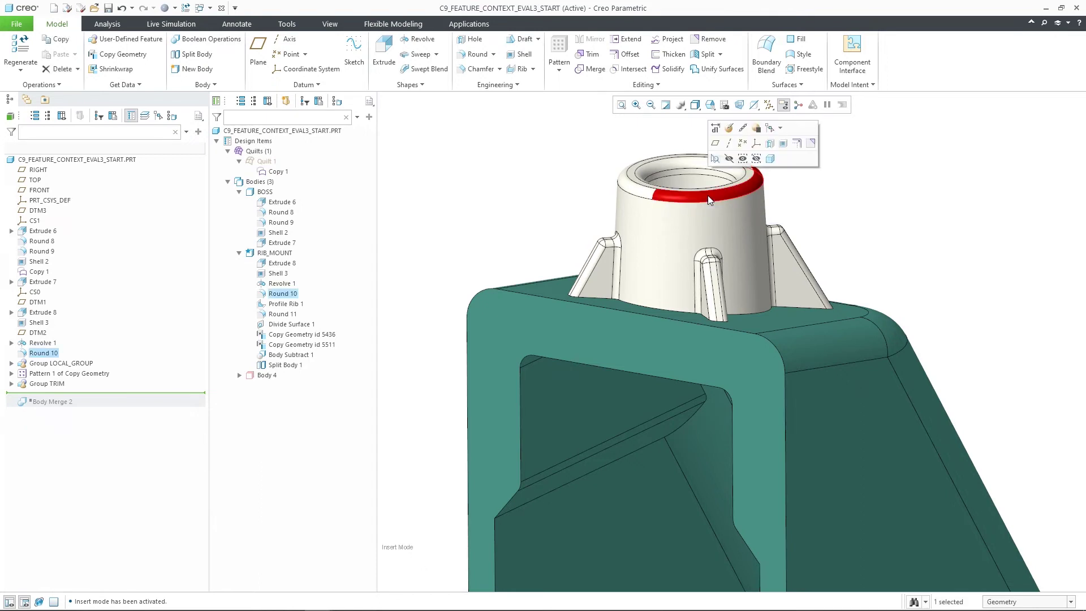
pyautogui.click(729, 159)
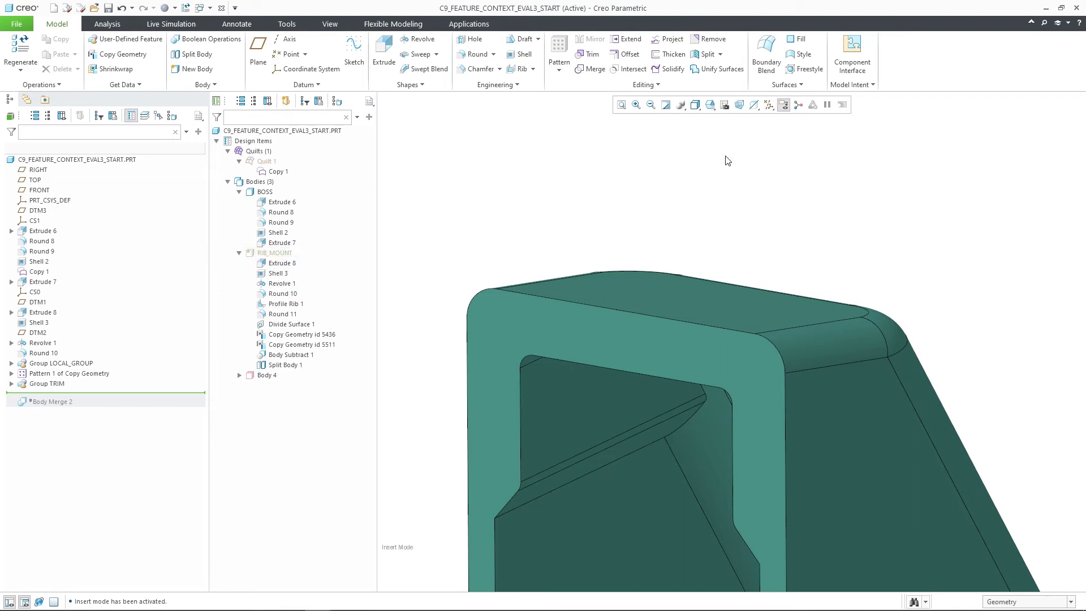
pyautogui.click(260, 184)
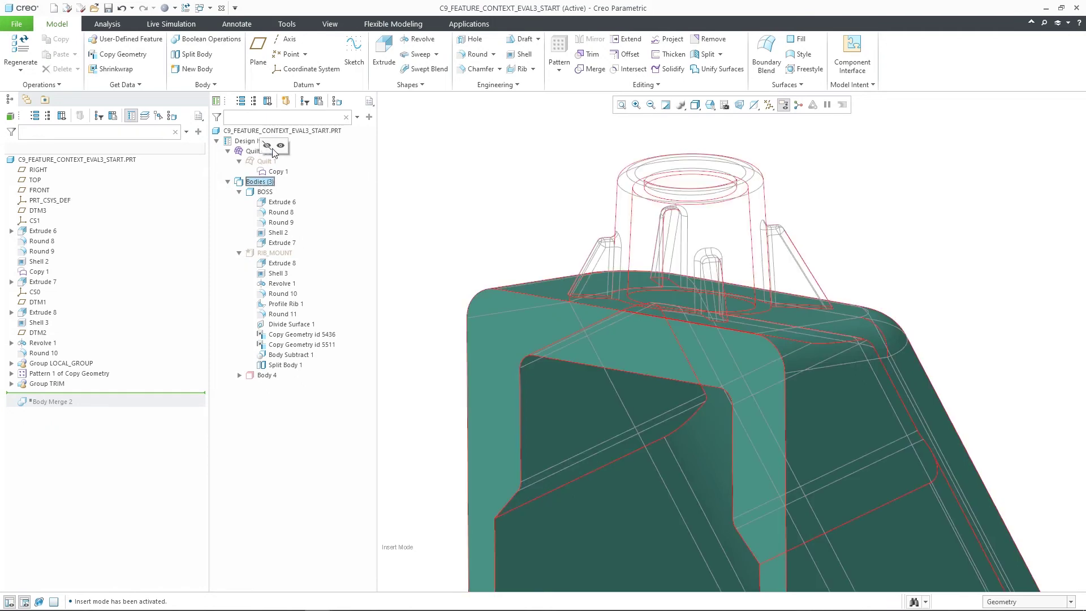
pyautogui.click(267, 145)
pyautogui.click(272, 150)
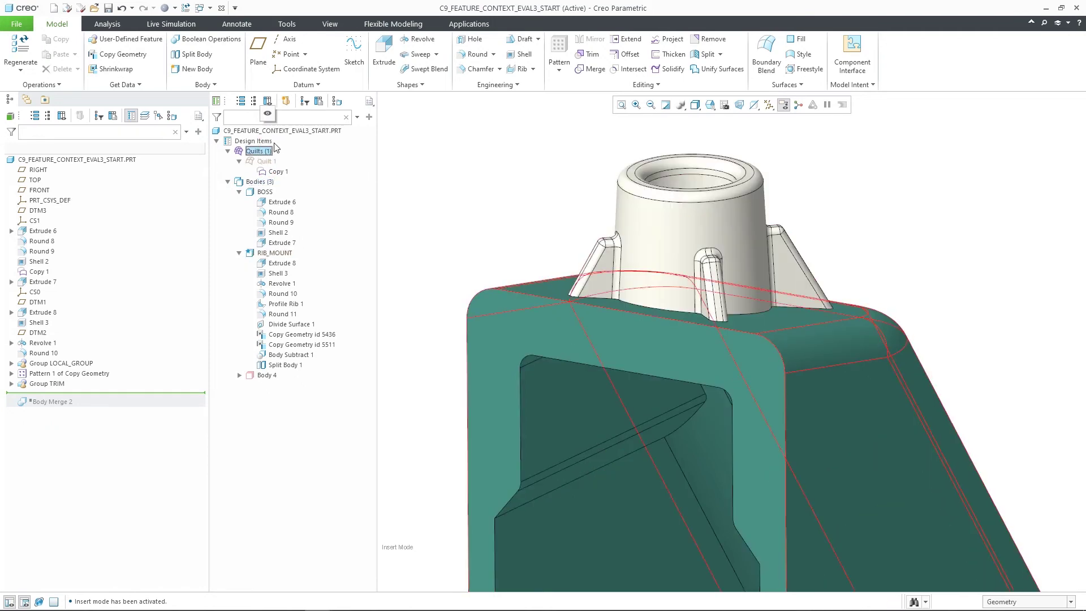
pyautogui.click(268, 113)
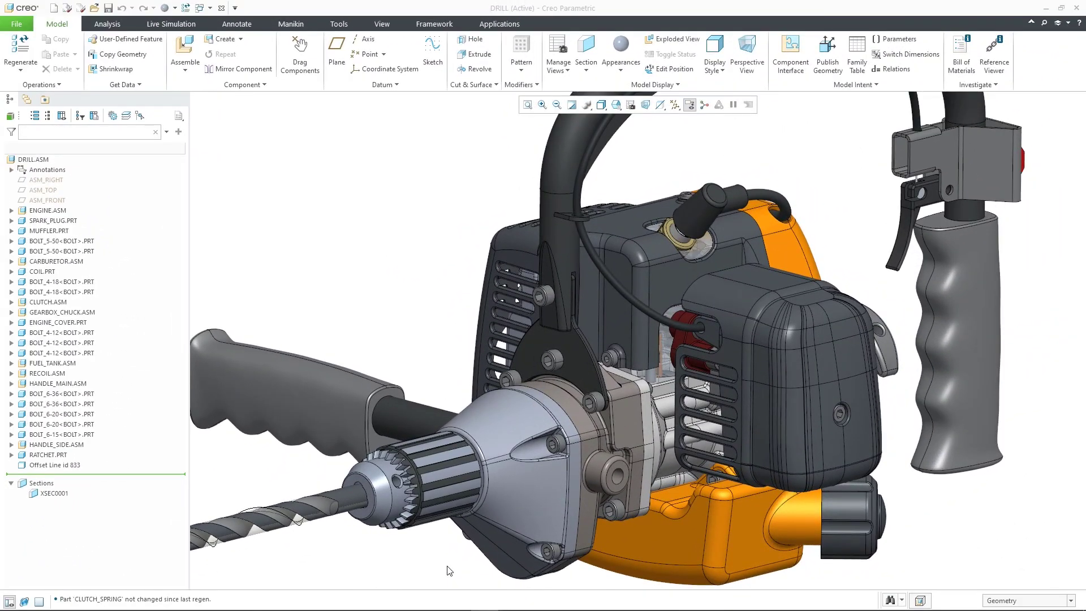
# Step: Hide GEARBOX_FRONT.PRT and FINAL_GEAR_SHAFT.PRT to expose the gearbox internals
pyautogui.scroll(5, 449, 571)
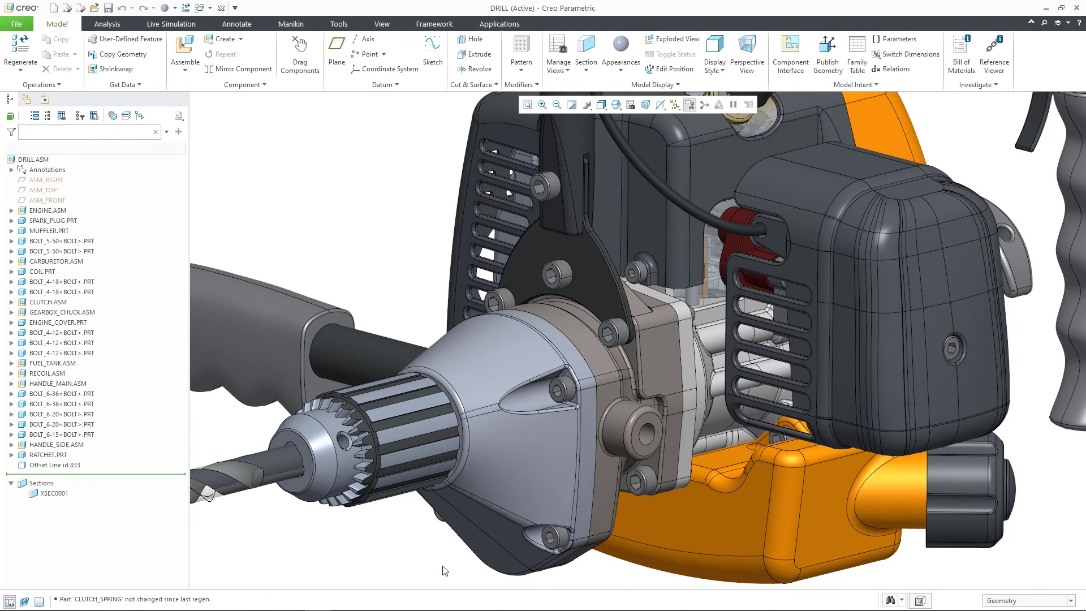
pyautogui.click(510, 456)
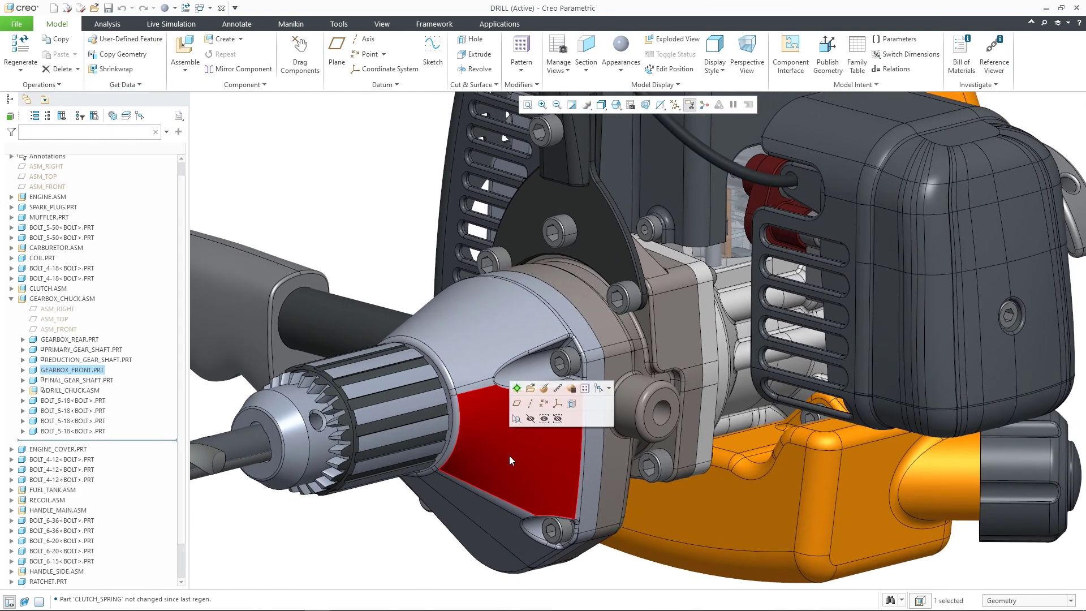
pyautogui.click(534, 420)
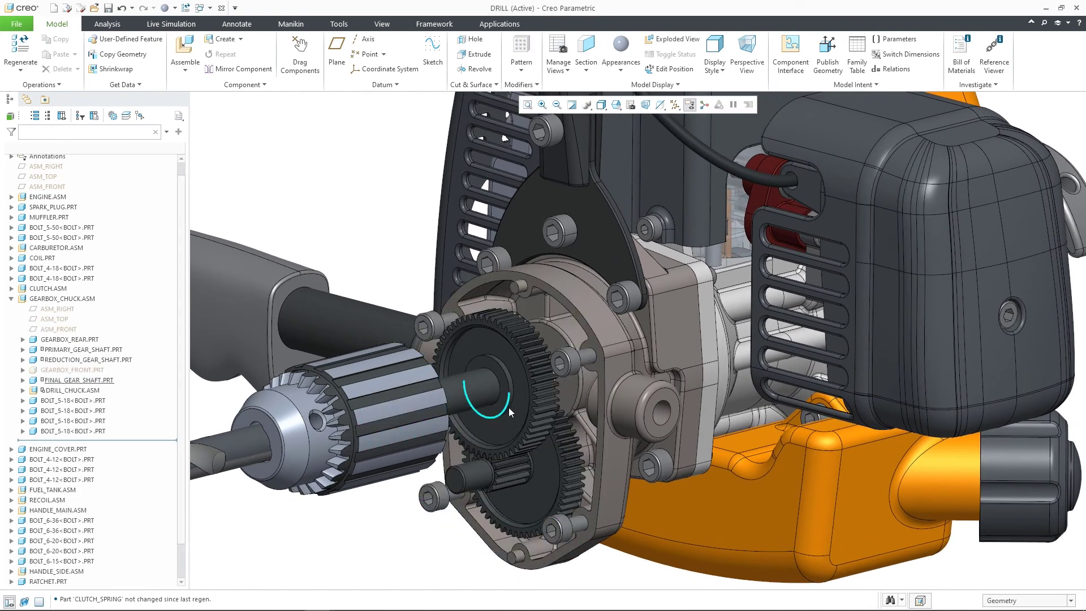
pyautogui.click(514, 413)
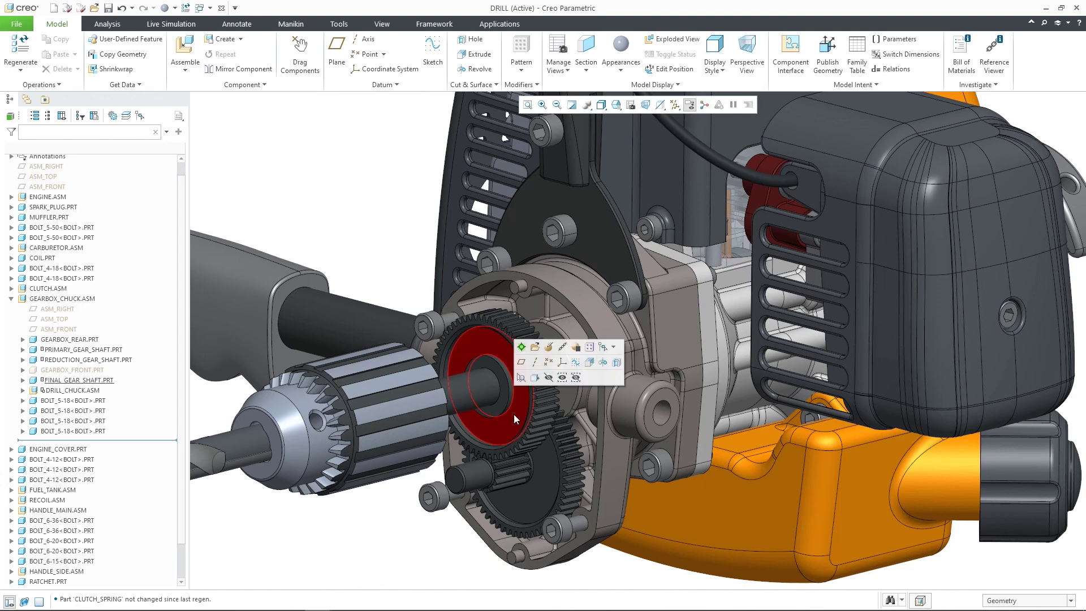
pyautogui.click(545, 385)
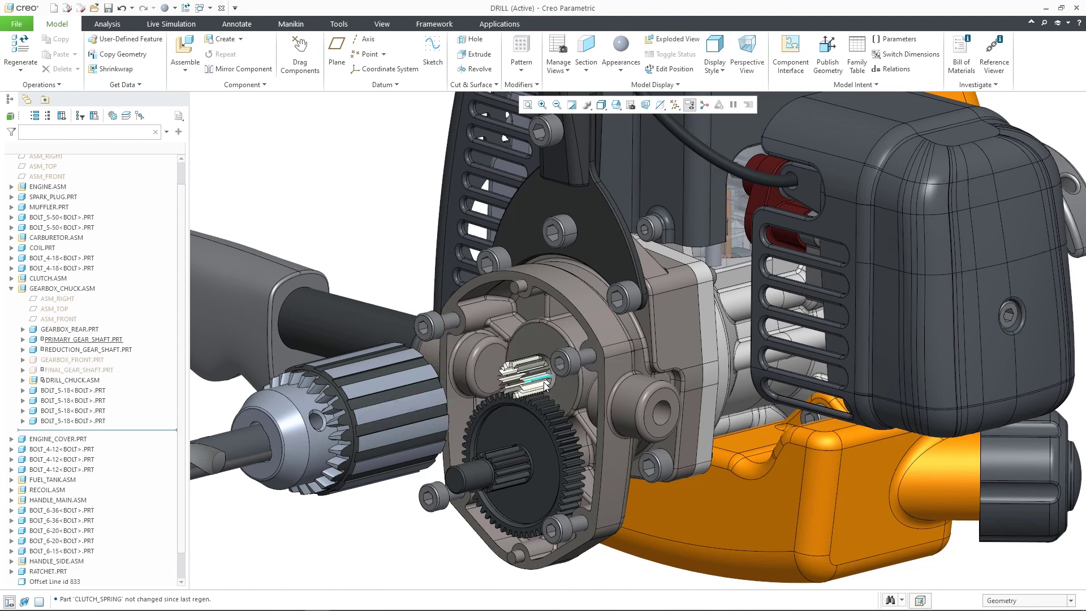
# Step: Select the gearbox rear housing, reduction gear shaft, chuck collar and plate above the gearbox
pyautogui.click(610, 470)
pyautogui.keyDown('ctrl'); pyautogui.click(406, 415); pyautogui.keyUp('ctrl')
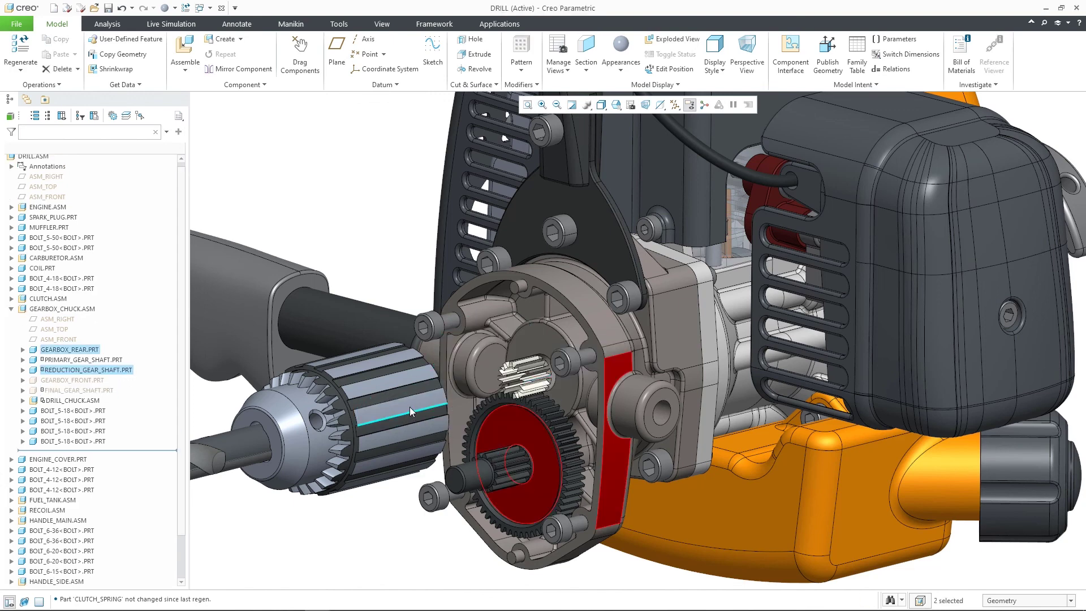
pyautogui.keyDown('ctrl'); pyautogui.click(527, 365); pyautogui.keyUp('ctrl')
pyautogui.keyDown('ctrl'); pyautogui.click(639, 300); pyautogui.keyUp('ctrl')
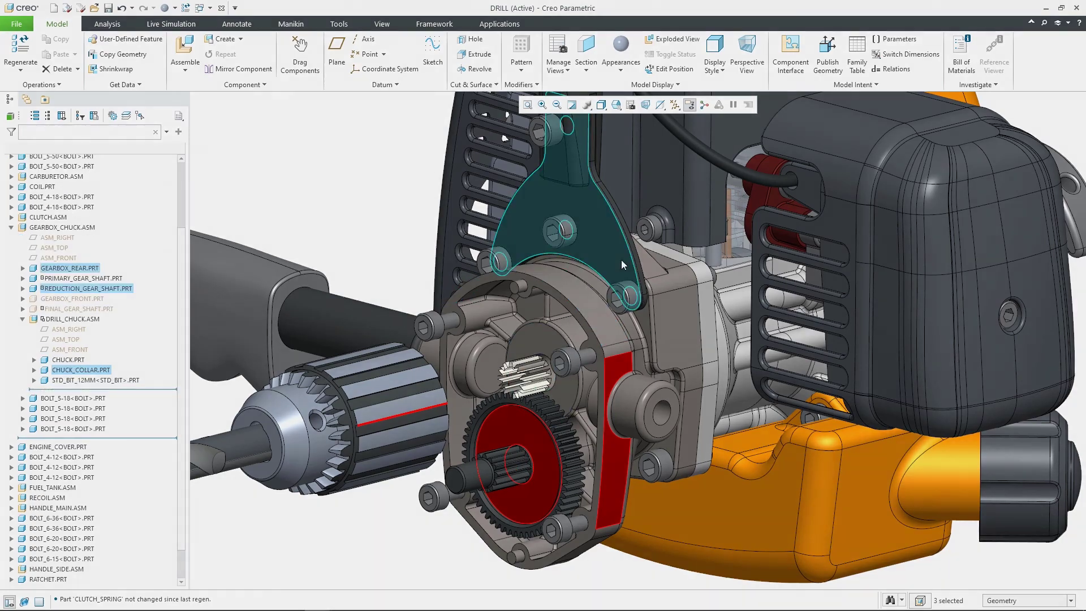